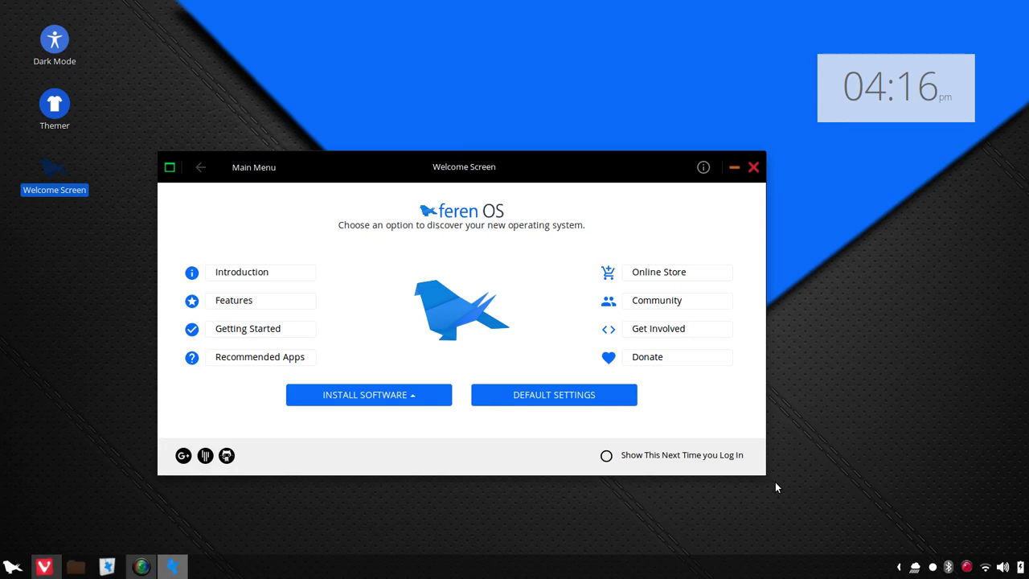
- Open the Vivaldi browser to view the feren OS download page with its 2017 August Snapshot, and close it
click(44, 567)
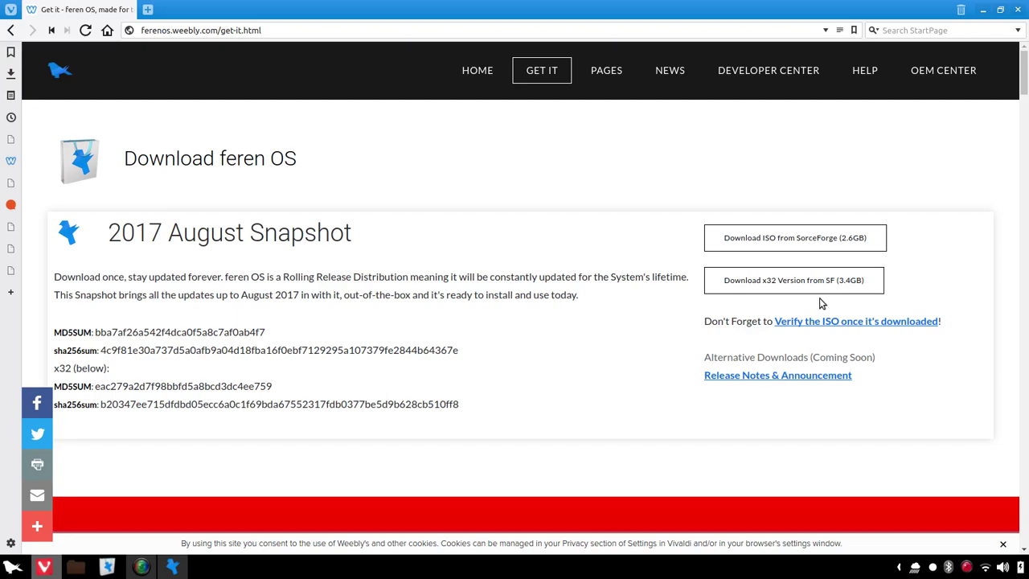
click(1017, 10)
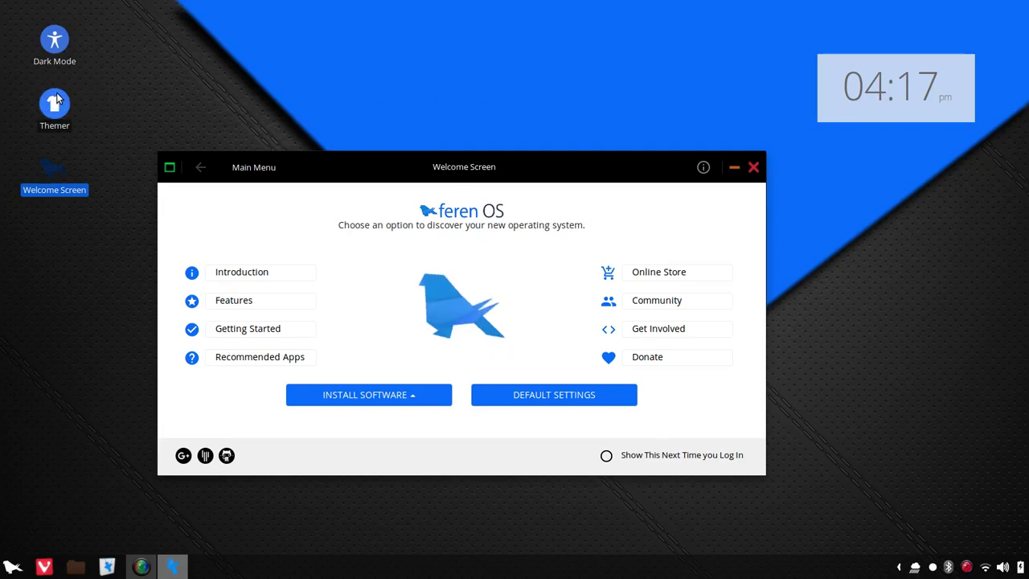
- Reposition the Welcome Screen window, look over its options from Introduction to Donate, and close it
drag(437, 129, 436, 129)
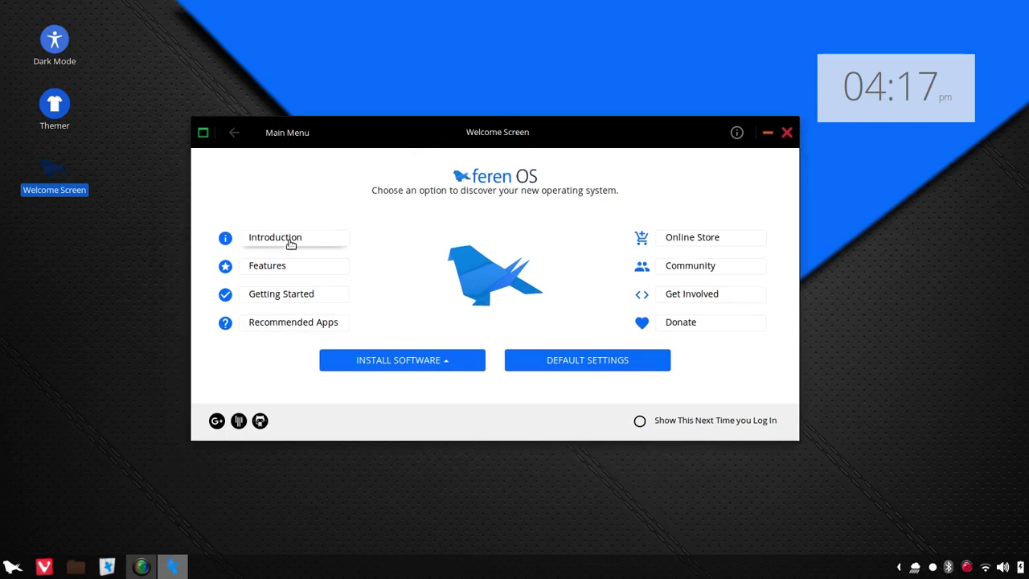
click(278, 270)
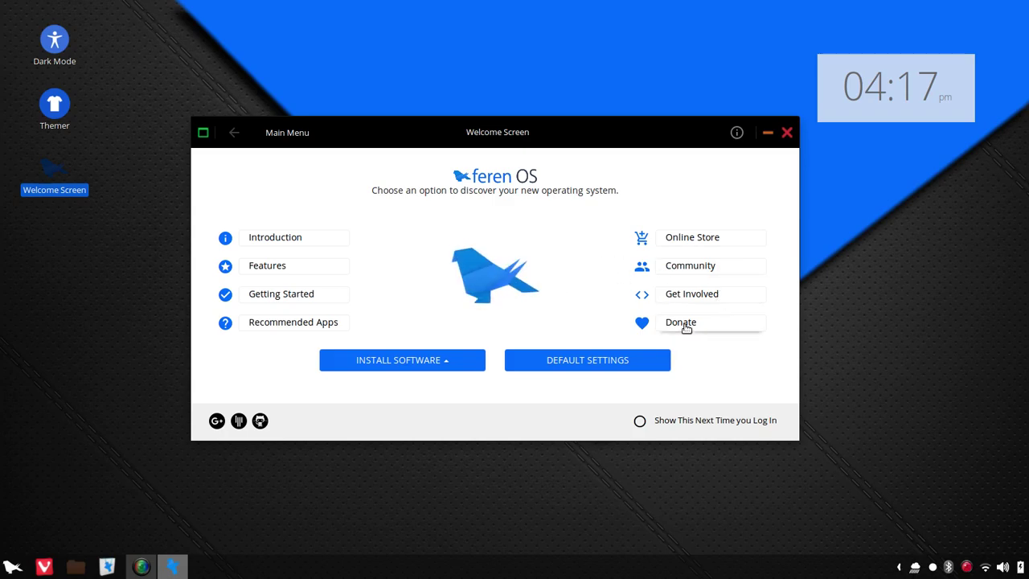
click(785, 134)
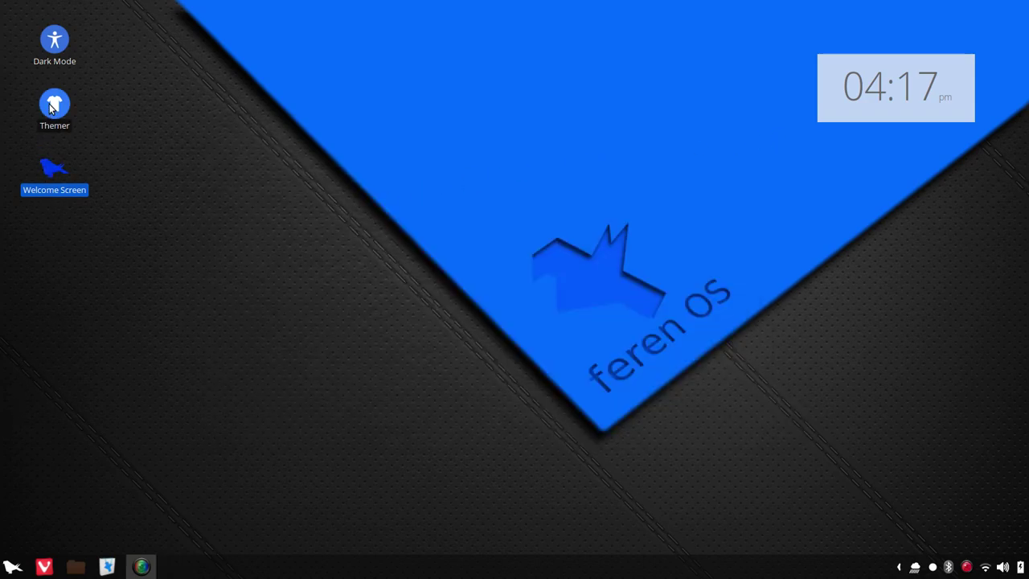
- Open Themer and browse the Windows, Apple, Linux and Google theme categories, displaying the Chrome OS themes
click(50, 109)
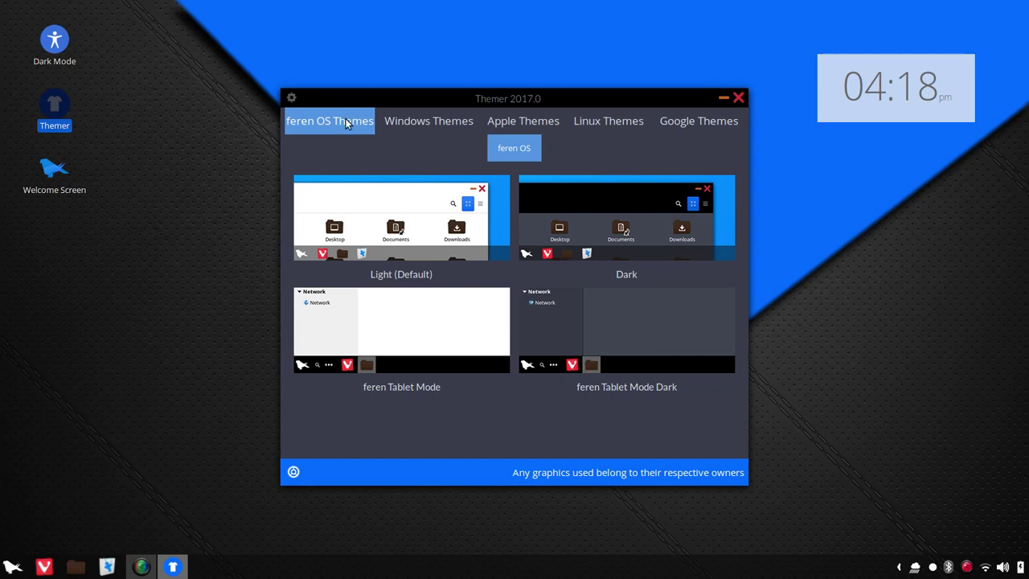
click(439, 118)
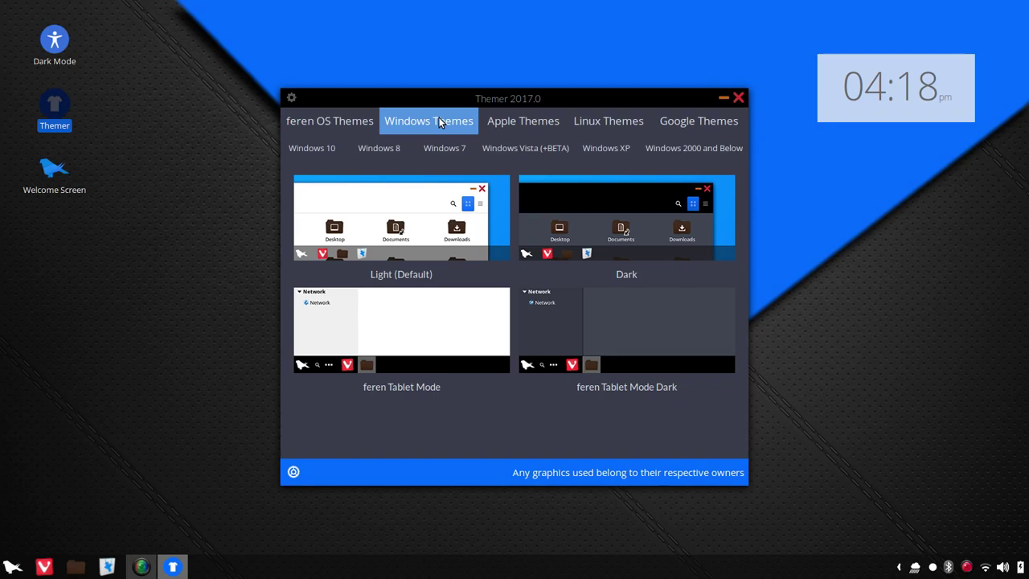
click(515, 123)
click(602, 119)
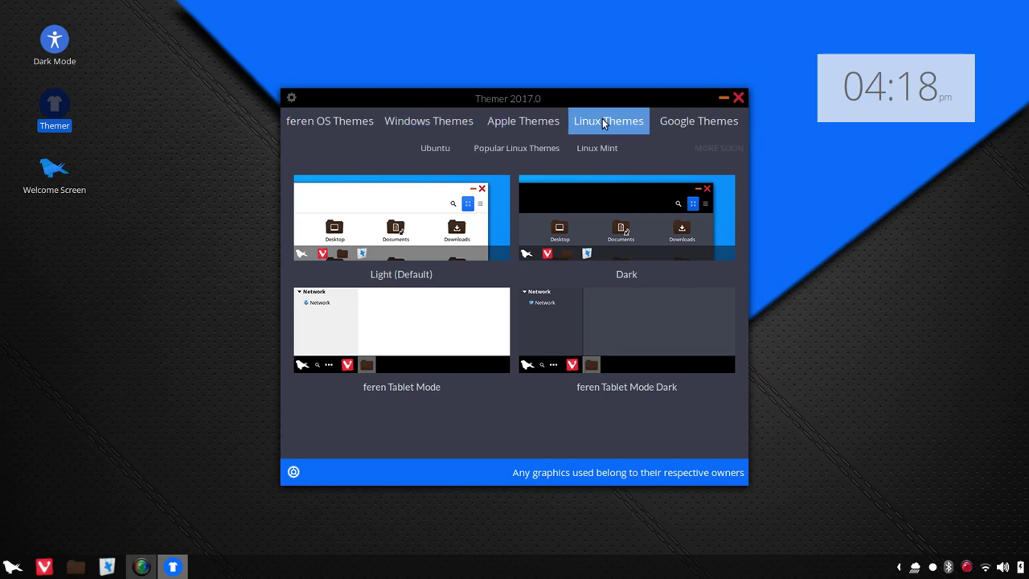
click(676, 122)
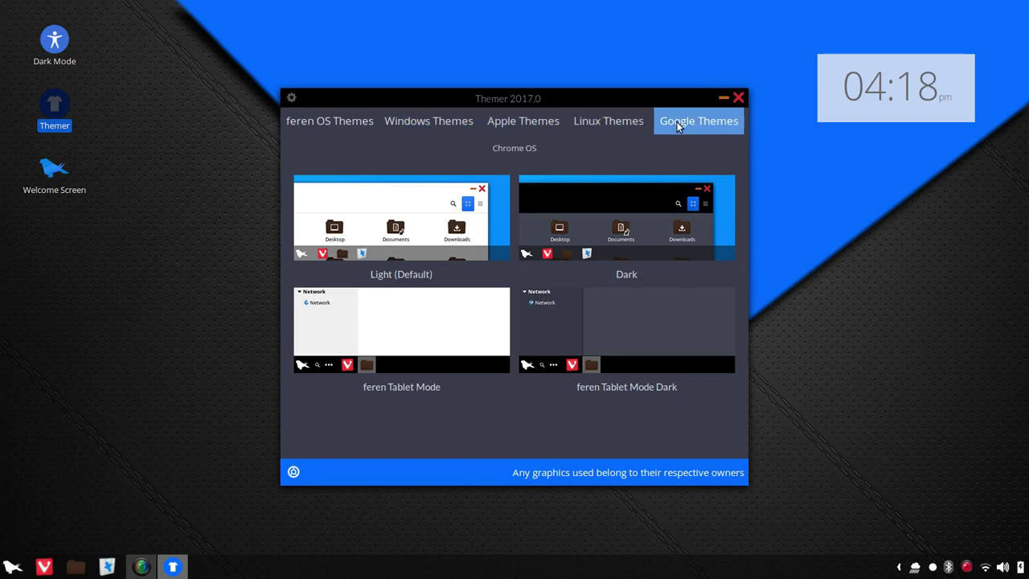
click(517, 153)
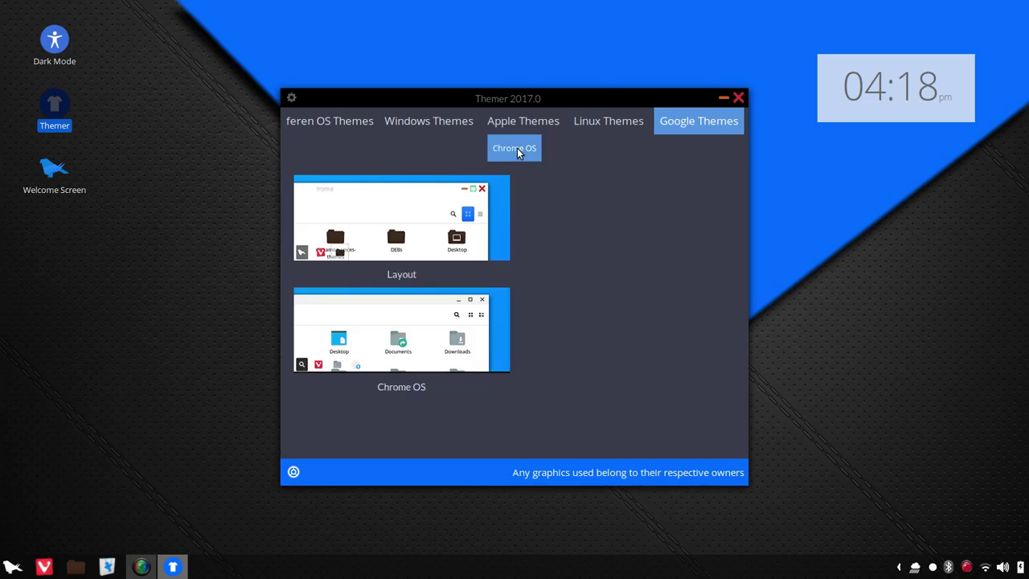
- Display the Windows 7 themes among the Windows Themes and close Themer
click(426, 125)
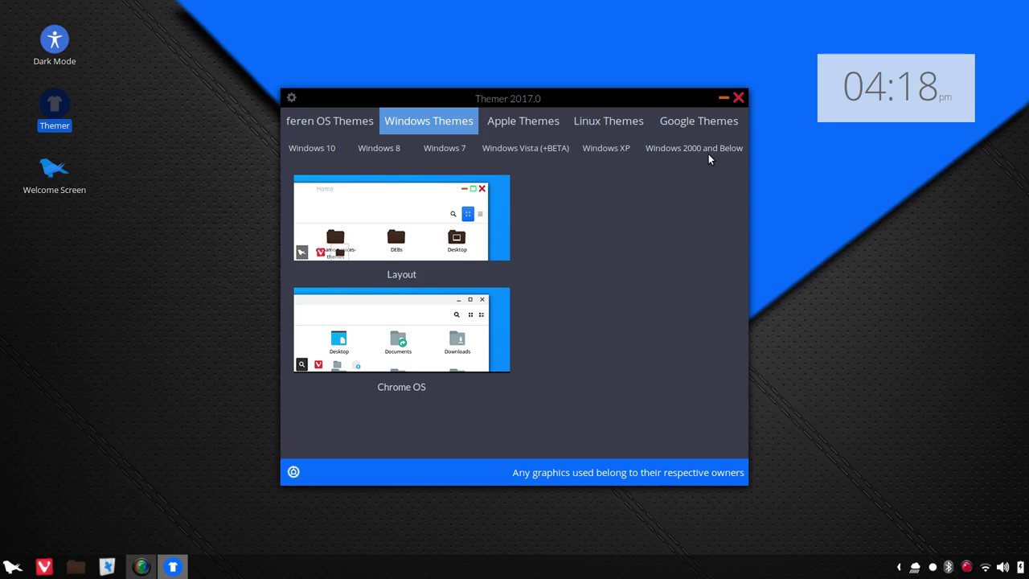
click(445, 152)
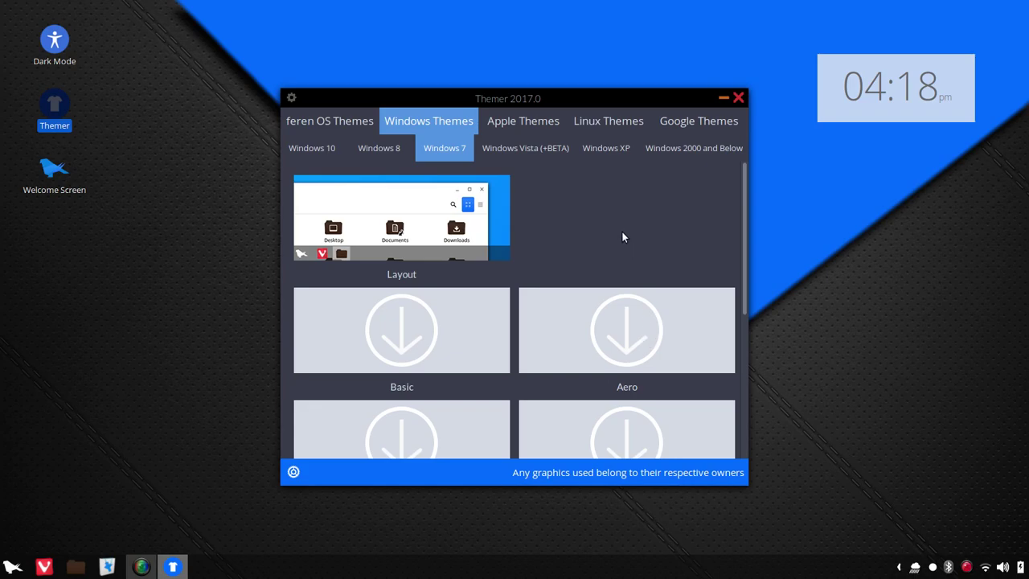
click(738, 98)
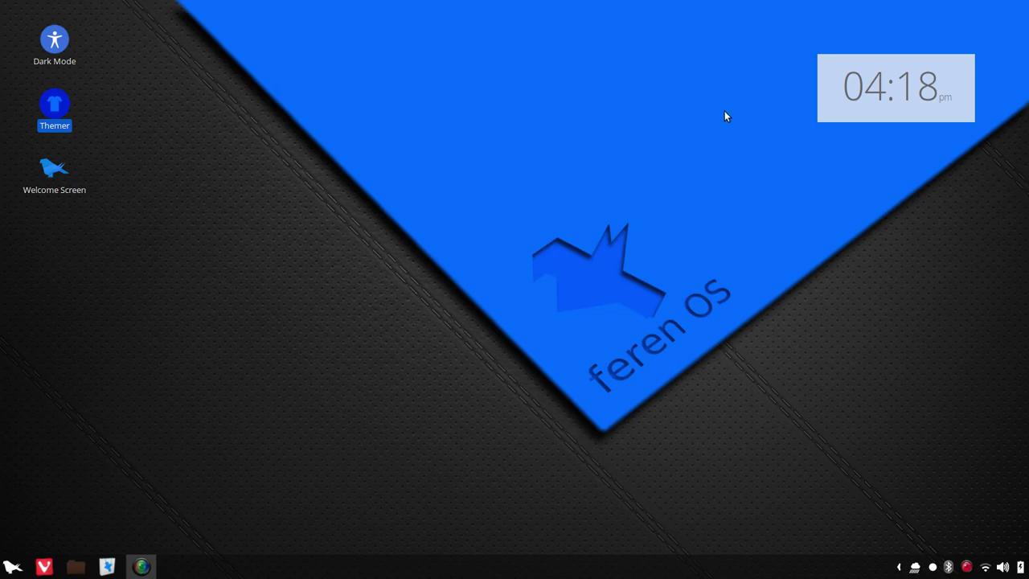
click(62, 48)
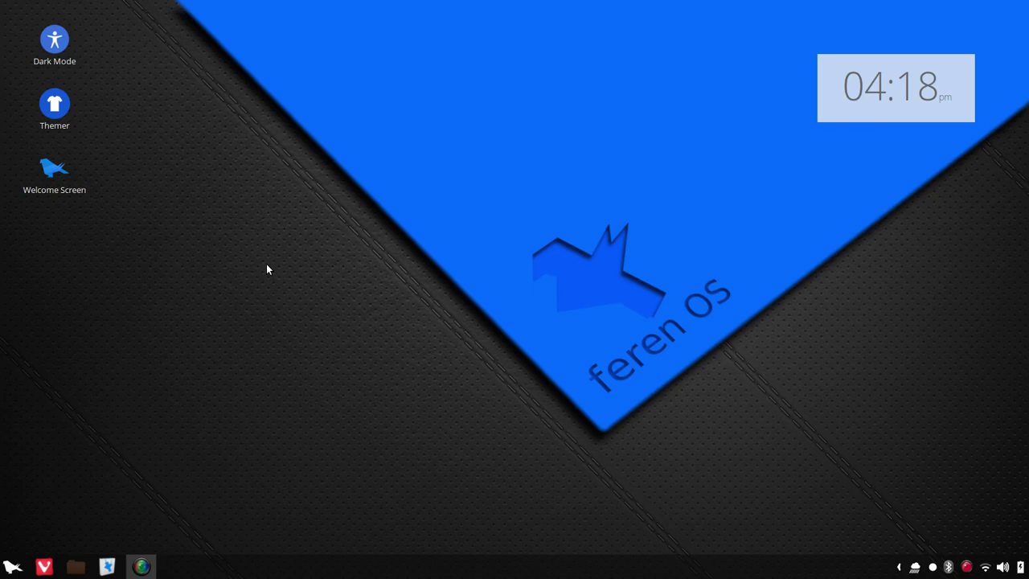
- Open the Web Browser Manager from the Internet applications, authenticate with the account password, review the offered browsers and close it
click(11, 568)
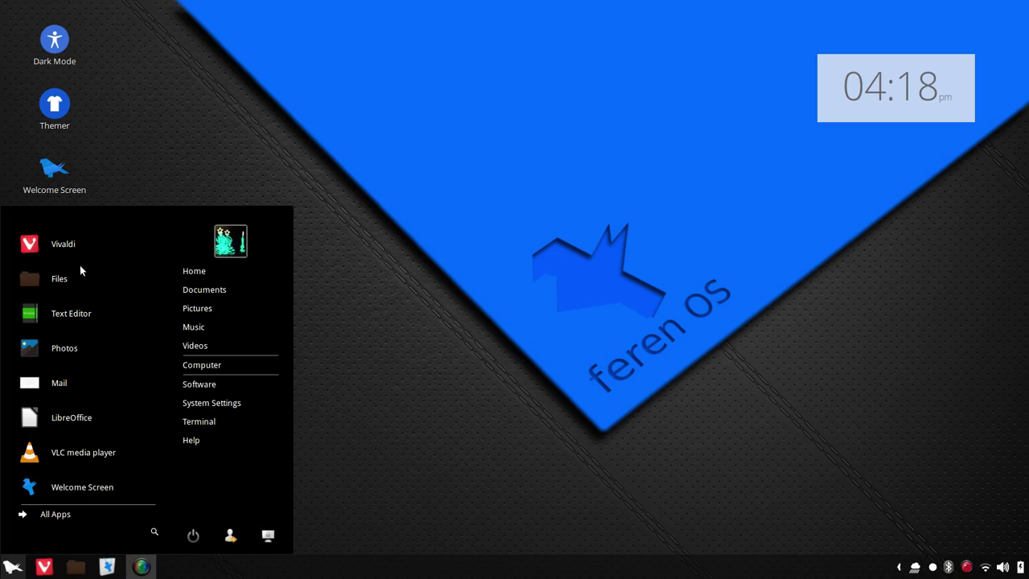
click(67, 514)
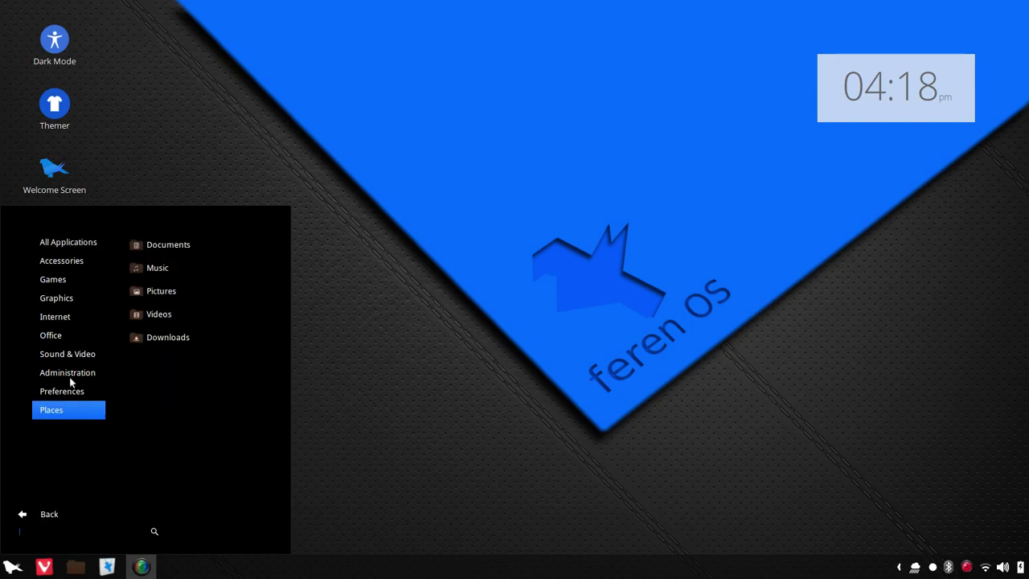
mouse_move(68, 319)
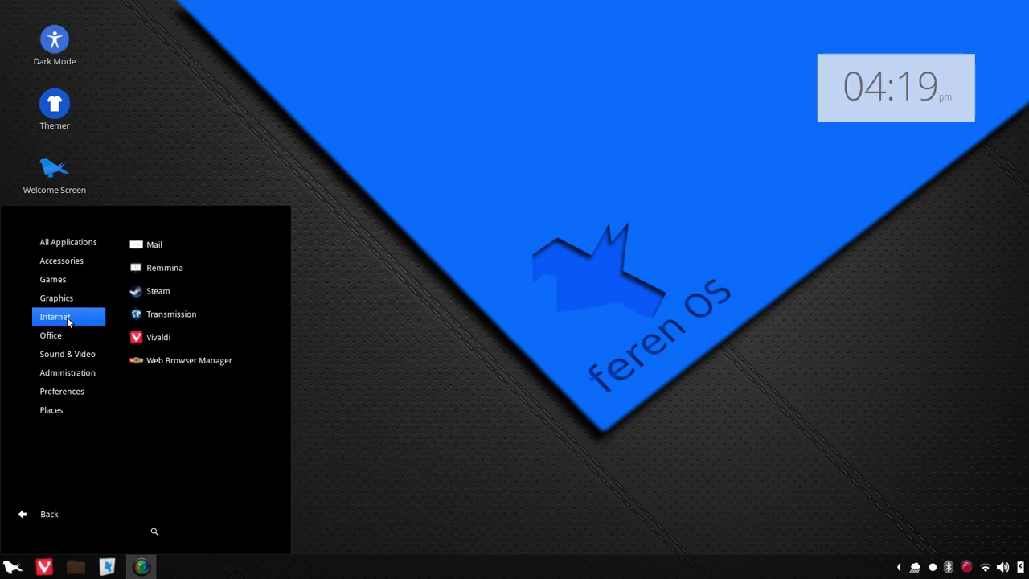
click(177, 361)
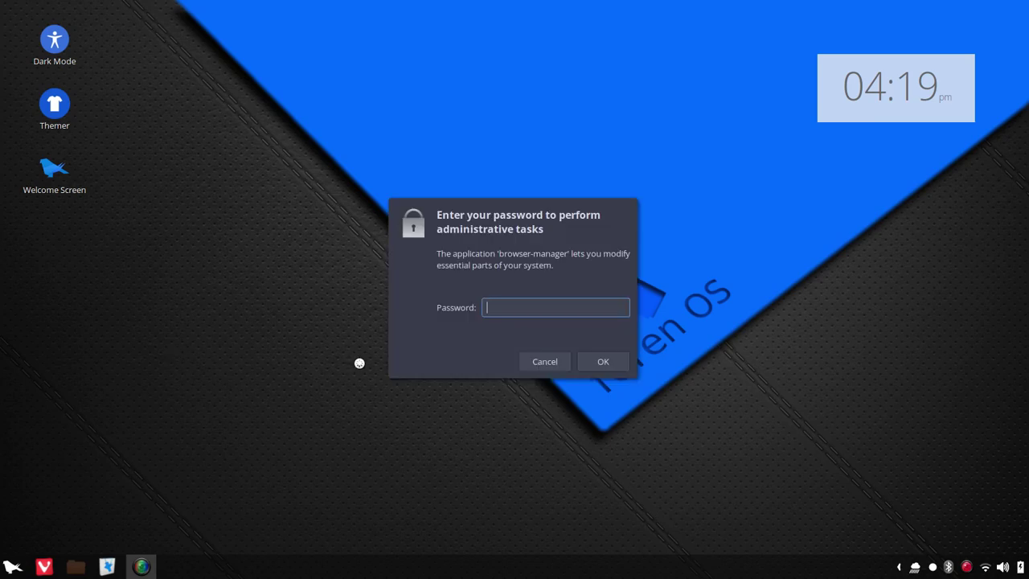
text(••••••••)
key(Return)
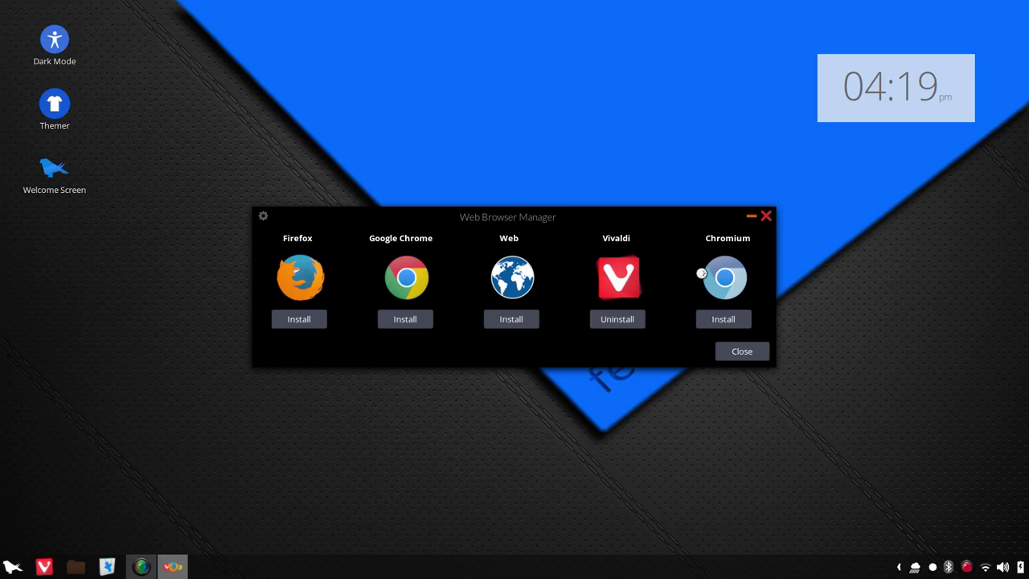
click(770, 216)
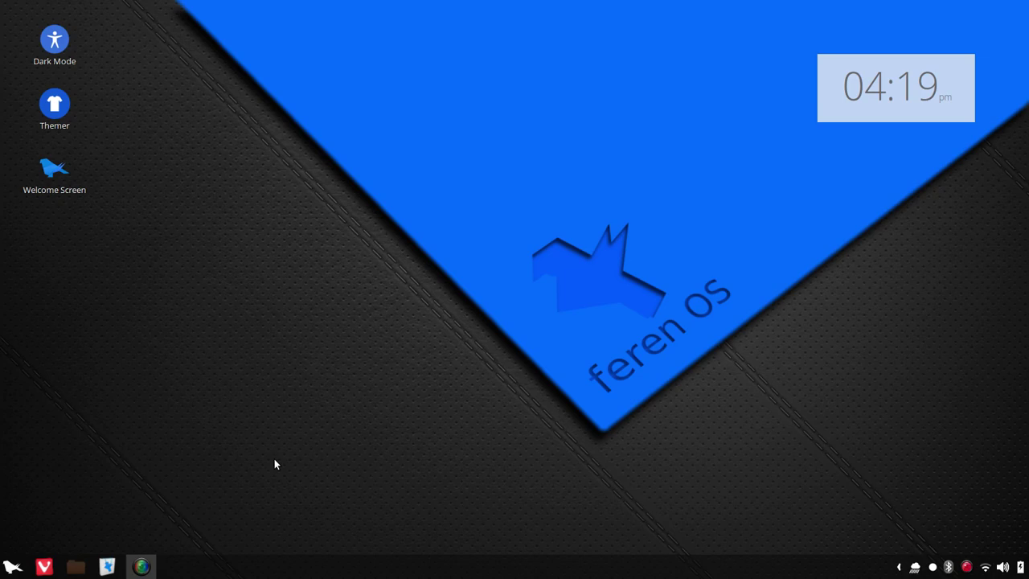
- Open System Settings and look through its categories from Appearance to Administration
click(12, 568)
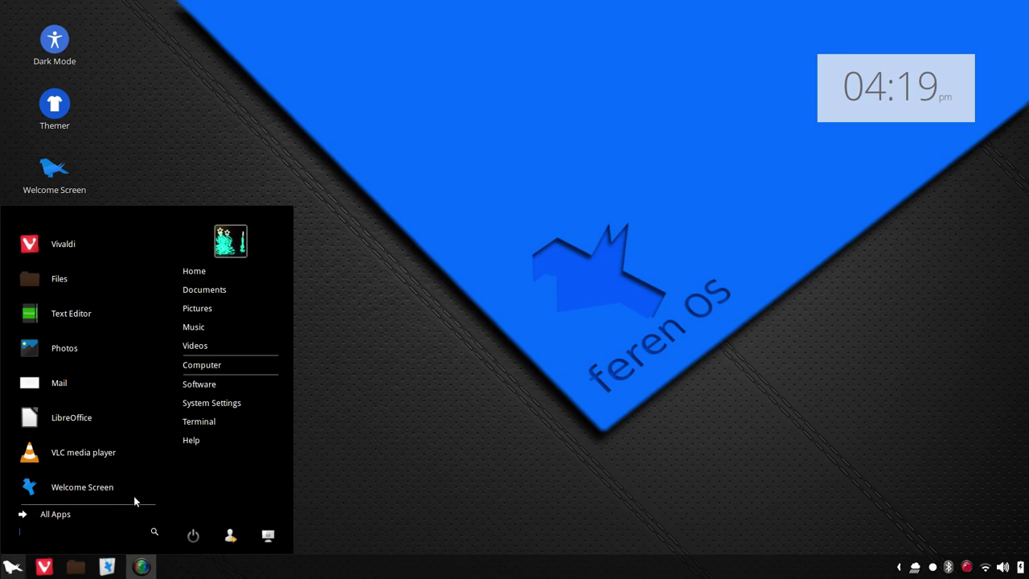
click(197, 406)
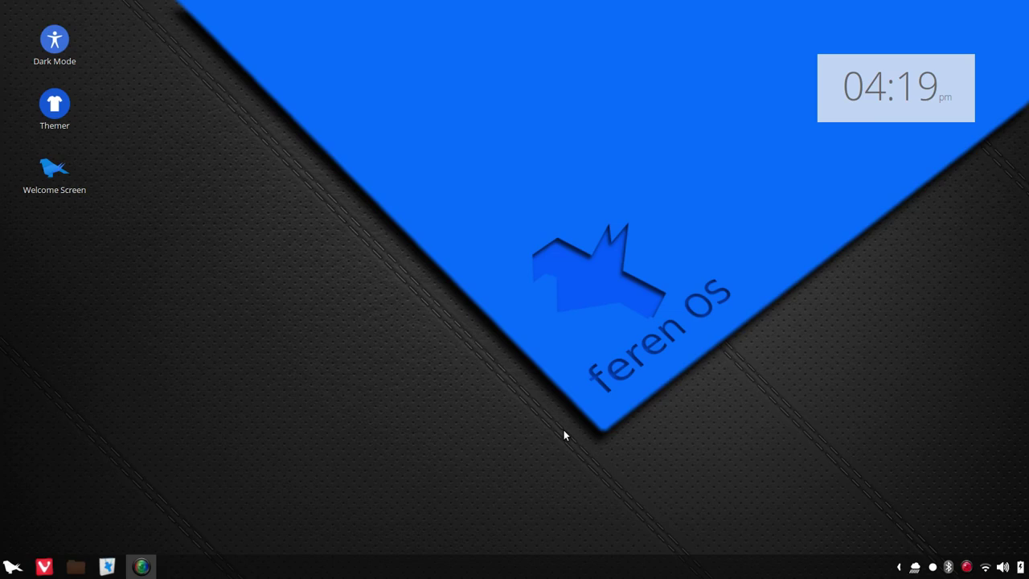
click(8, 568)
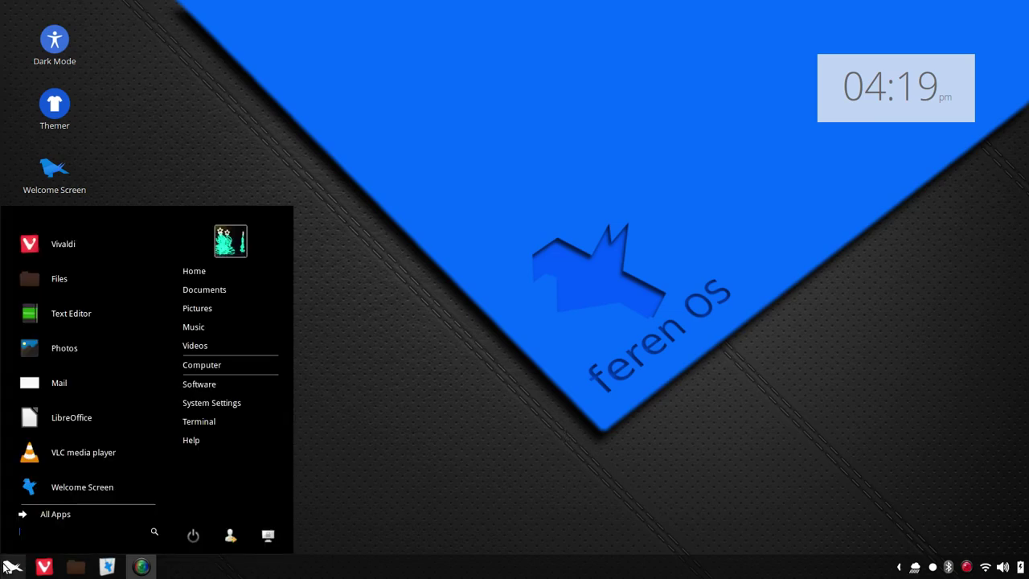
click(195, 406)
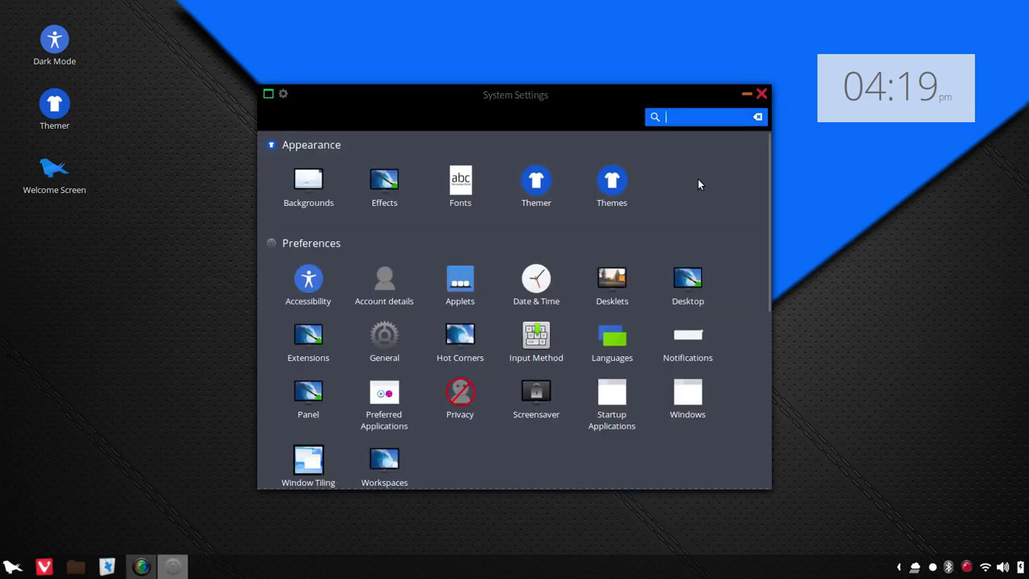
scroll(700, 188, down, 5)
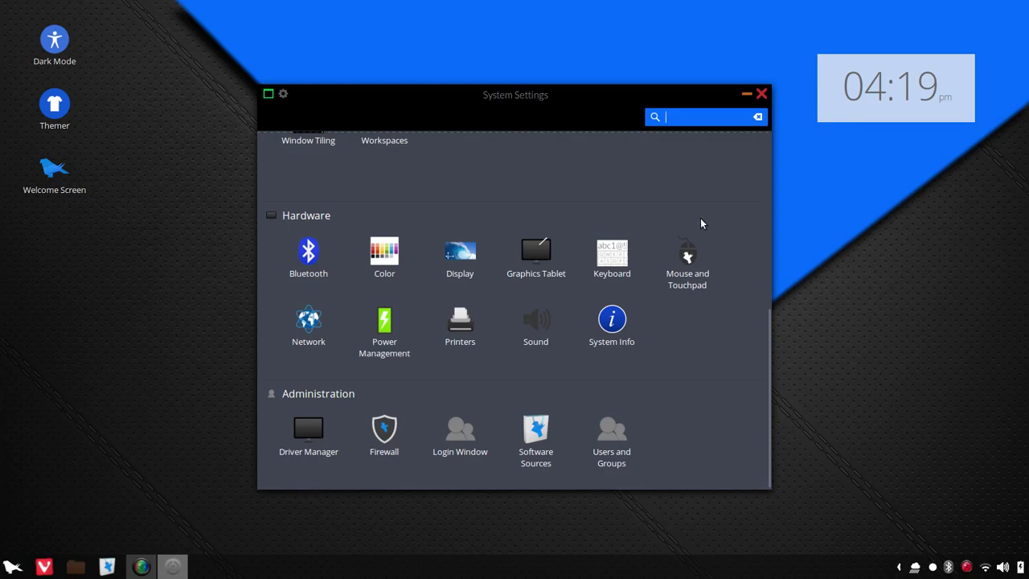
scroll(700, 223, up, 5)
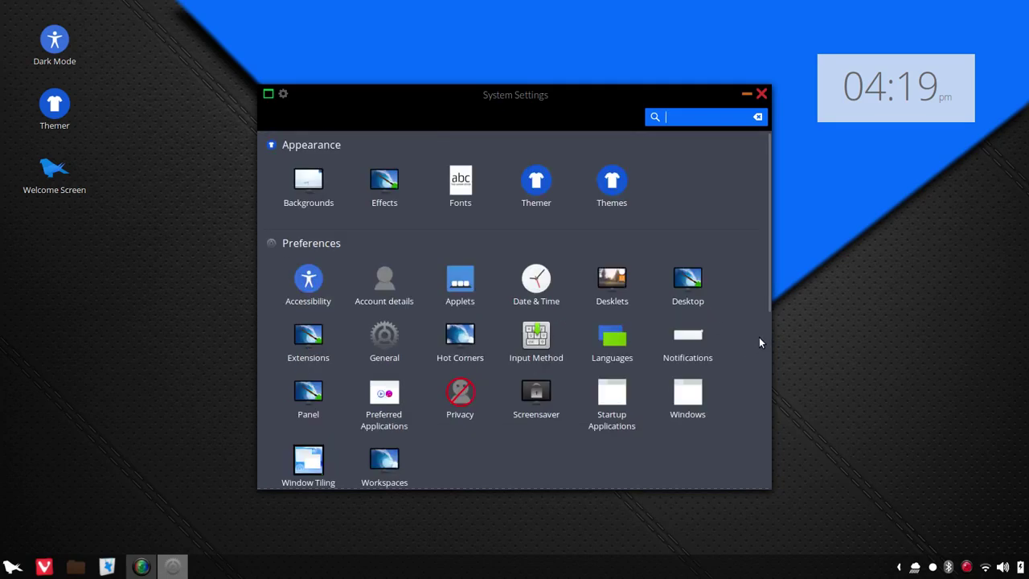
- Inspect the Themes settings and the list of installed applets, returning to the settings overview
click(610, 187)
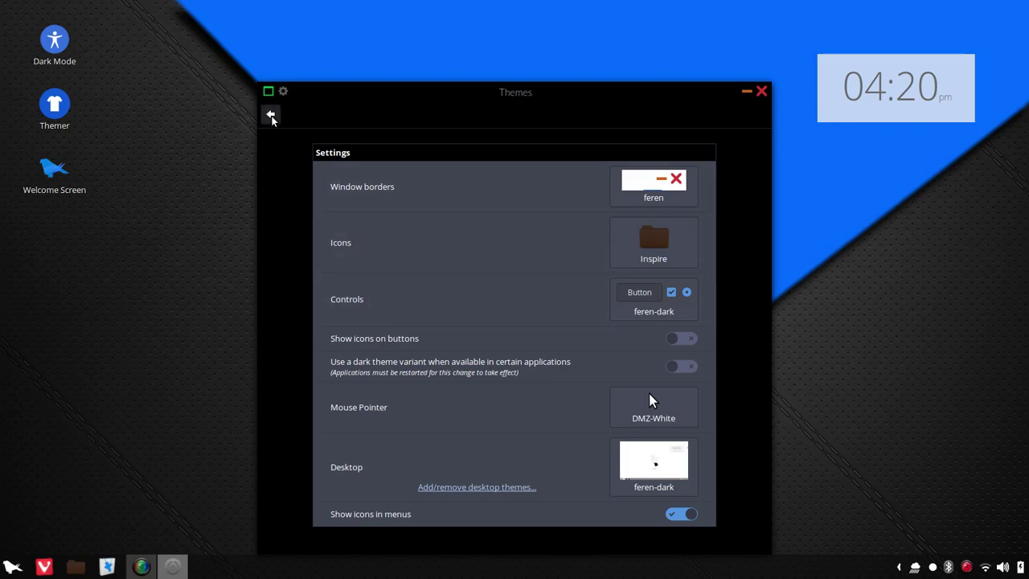
click(271, 115)
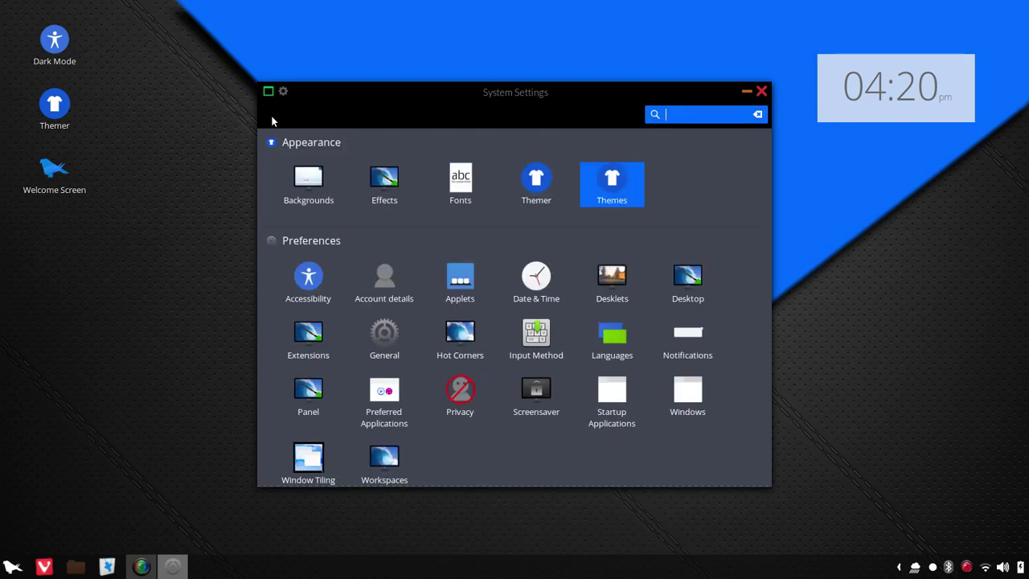
click(458, 279)
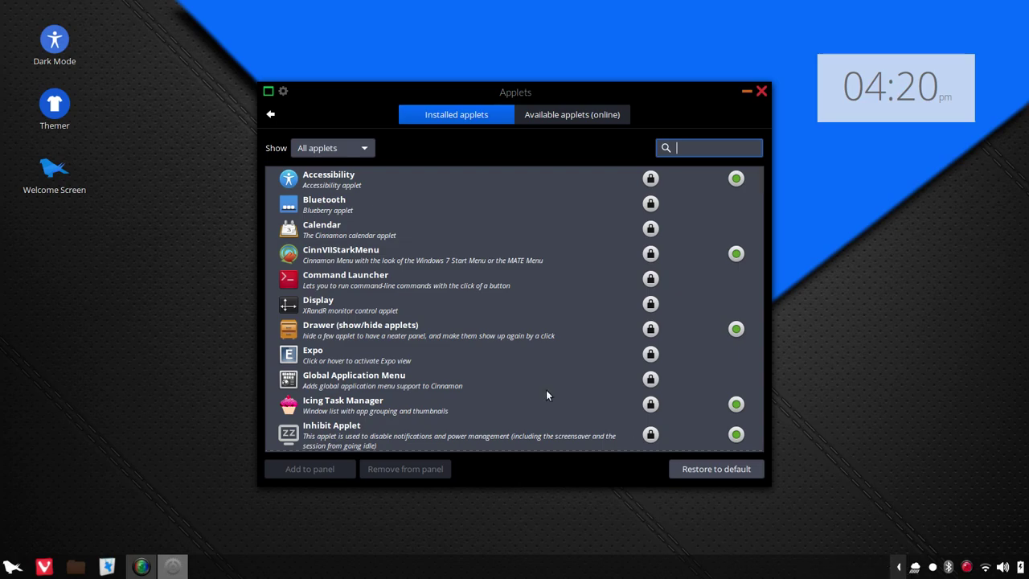
scroll(468, 267, down, 5)
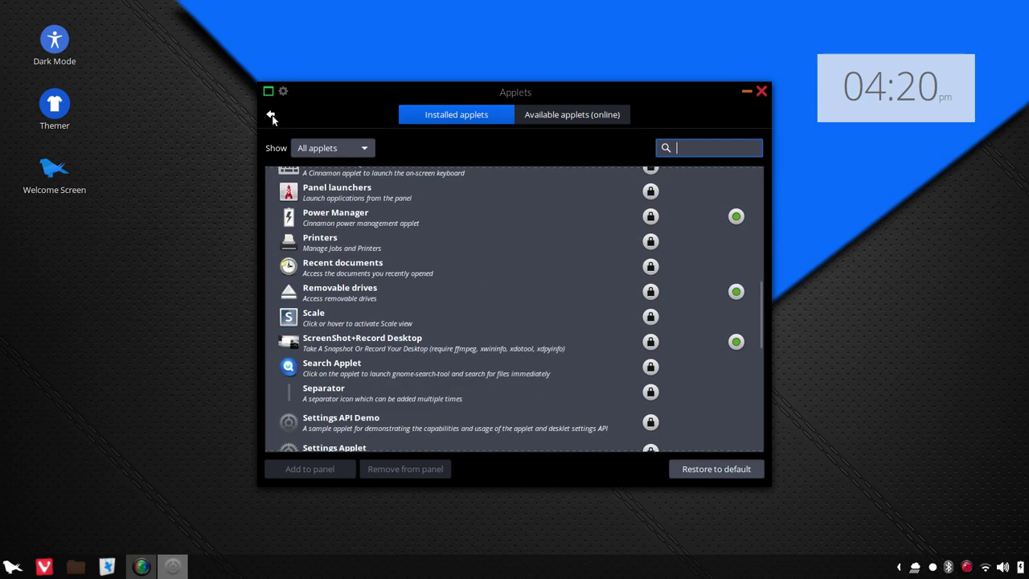
click(270, 116)
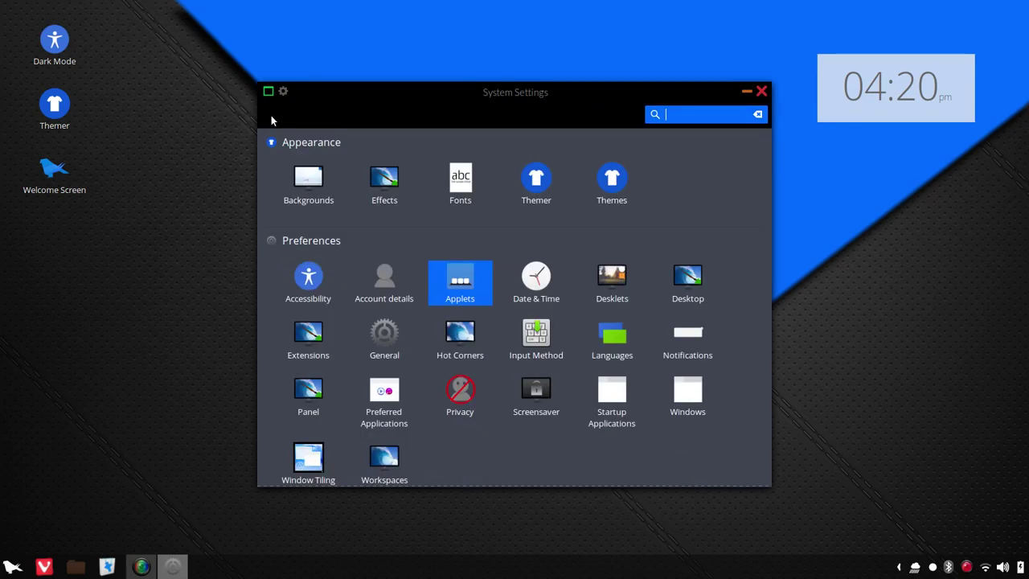
- Review the Hardware and Administration settings and close System Settings
scroll(528, 397, down, 6)
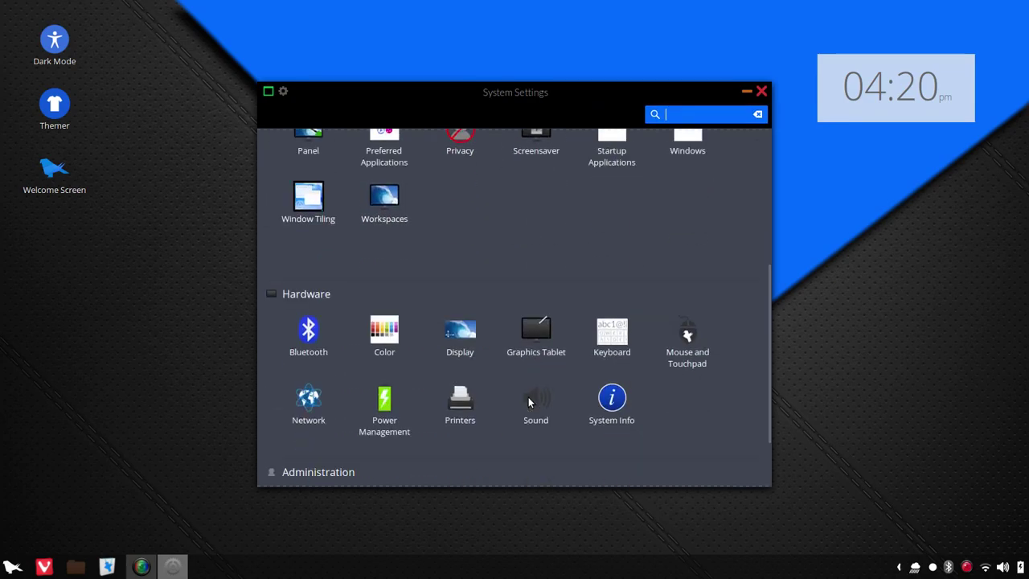
scroll(514, 386, down, 1)
scroll(505, 381, down, 1)
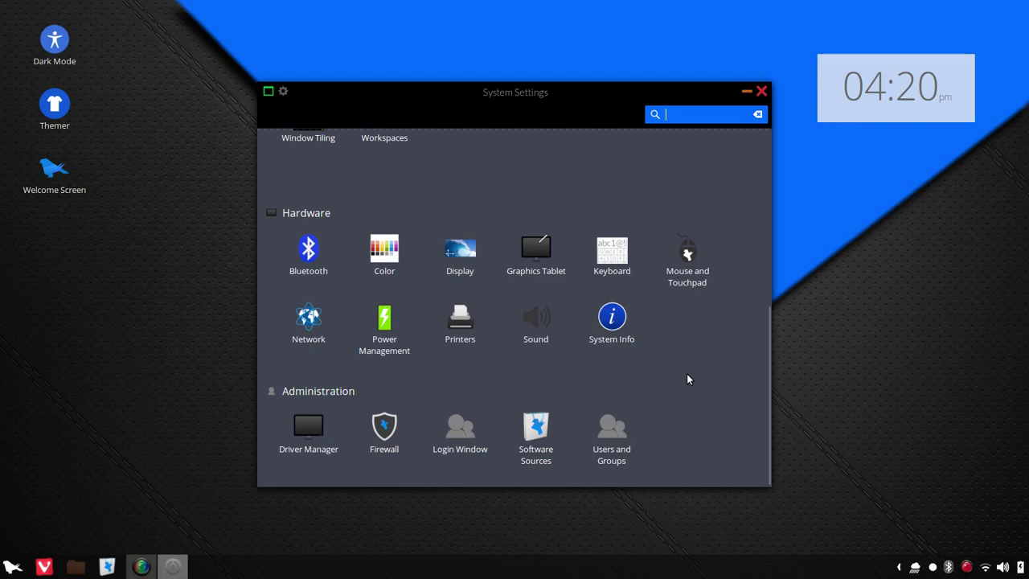
scroll(687, 375, up, 10)
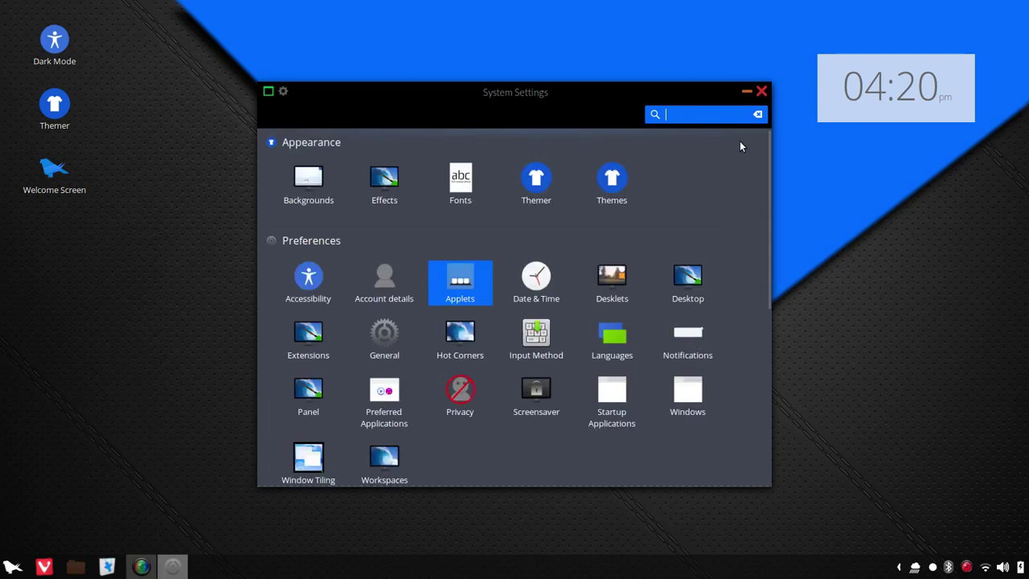
click(761, 92)
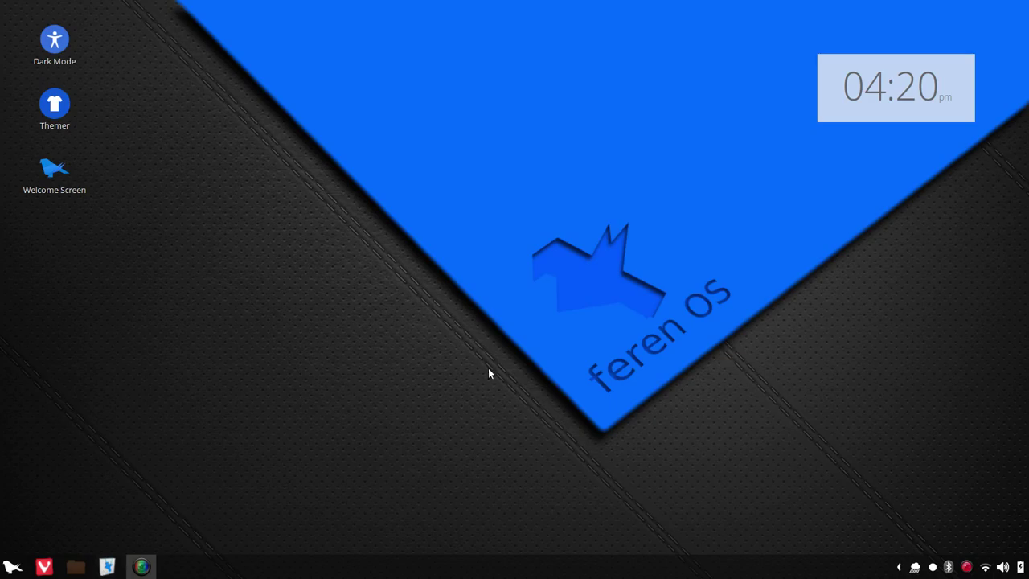
- Open the software store, look through the featured apps, recommended games and categories, and close it
click(110, 567)
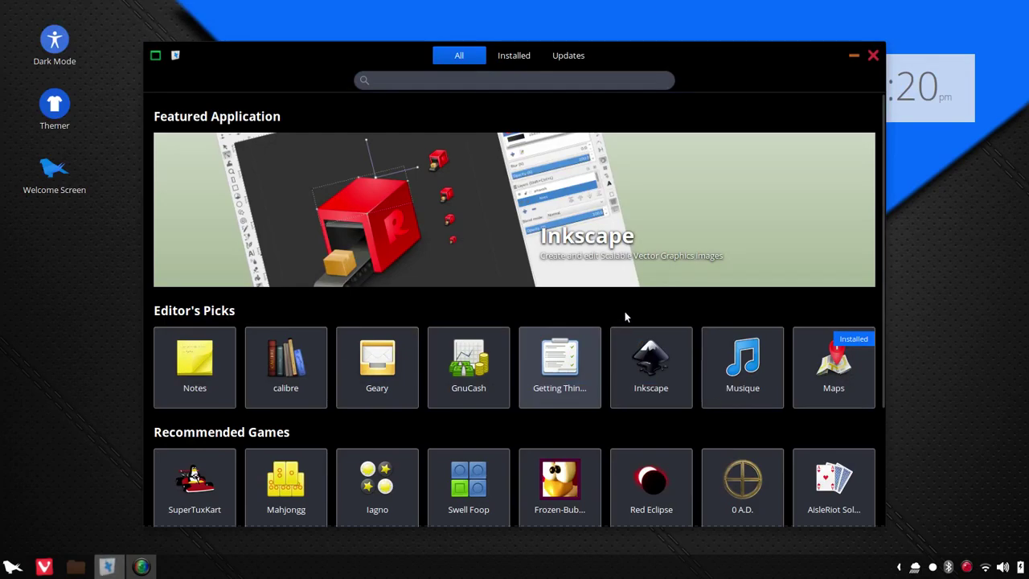
scroll(625, 313, down, 4)
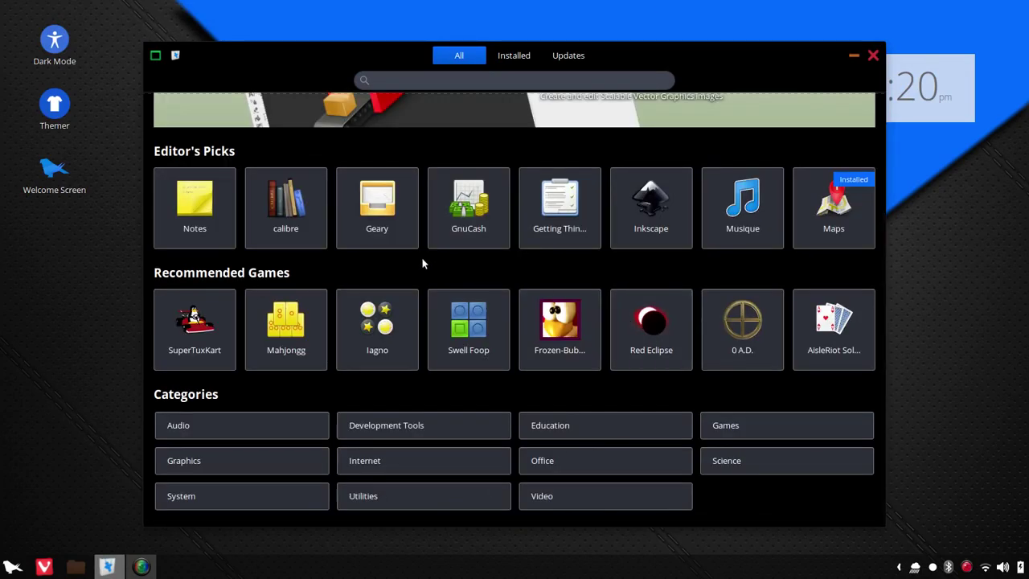
click(872, 57)
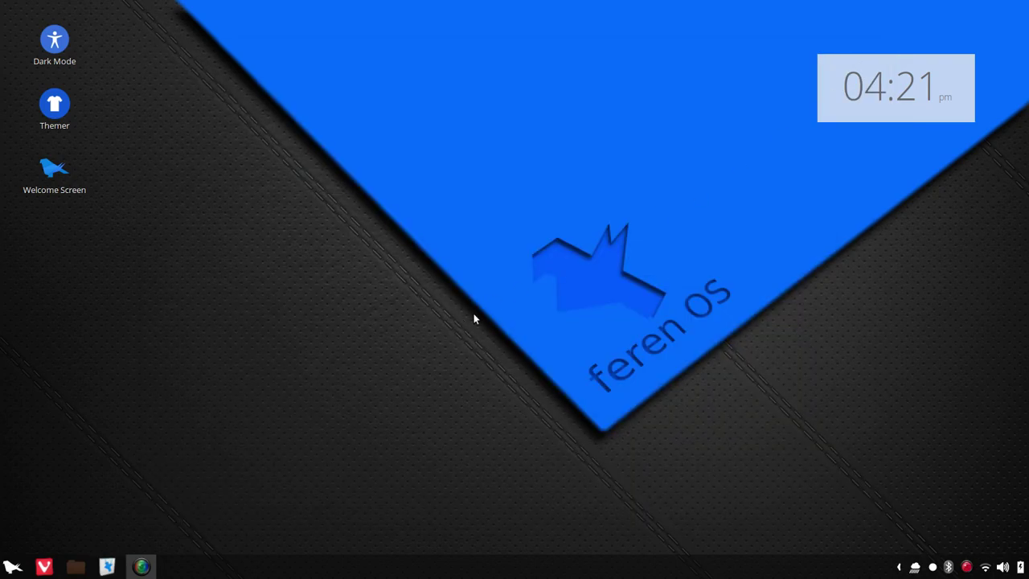